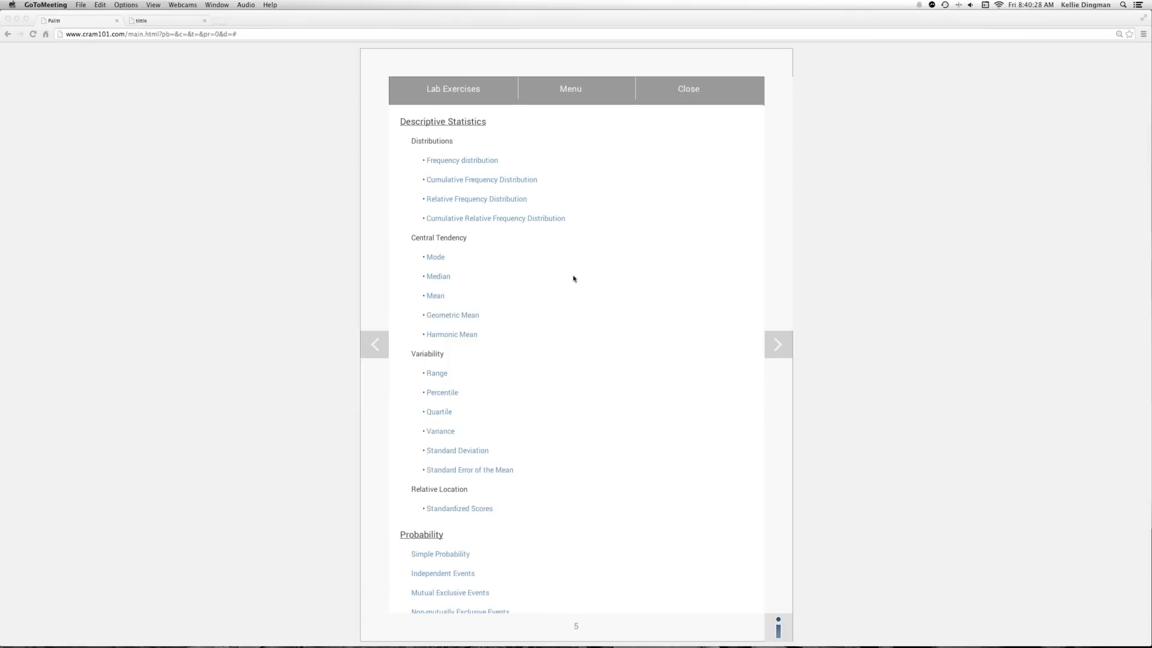
# Open the Cumulative Probability Distribution lab and set it to 10 data points
pyautogui.scroll(-5, 572, 278)
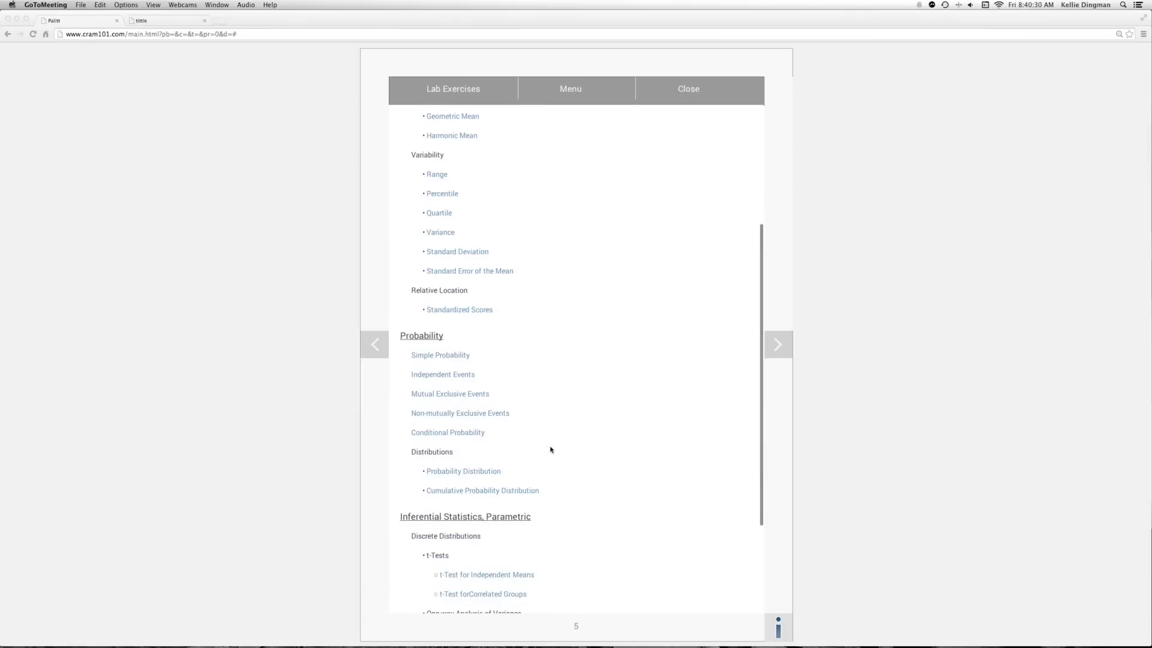
pyautogui.click(491, 496)
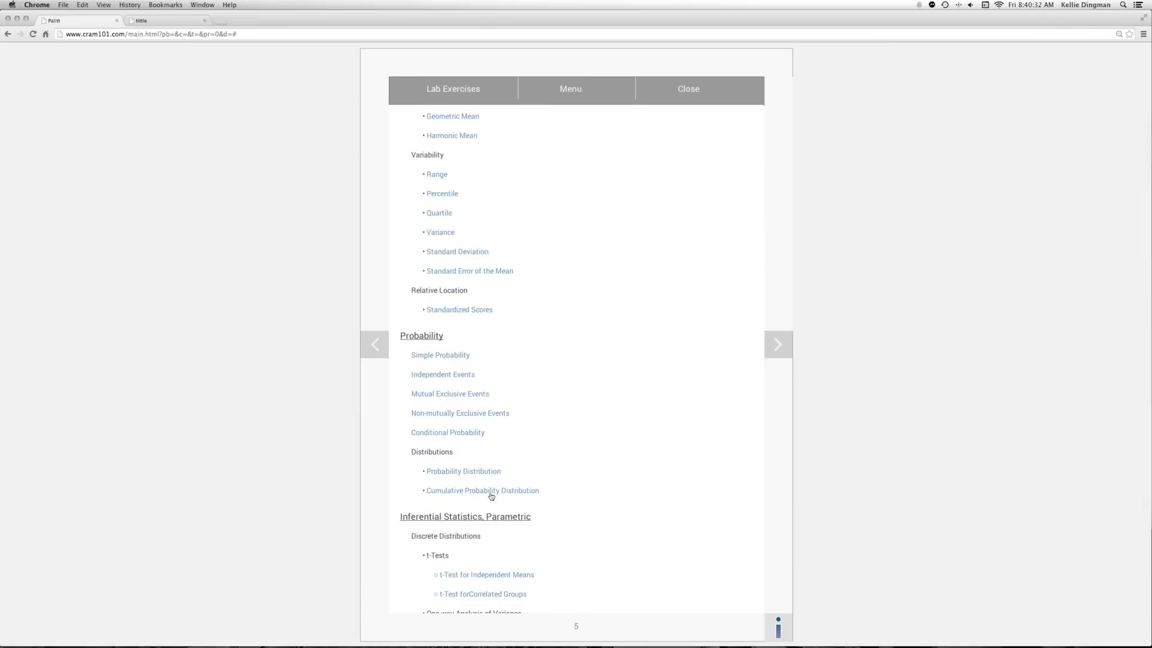
pyautogui.click(492, 496)
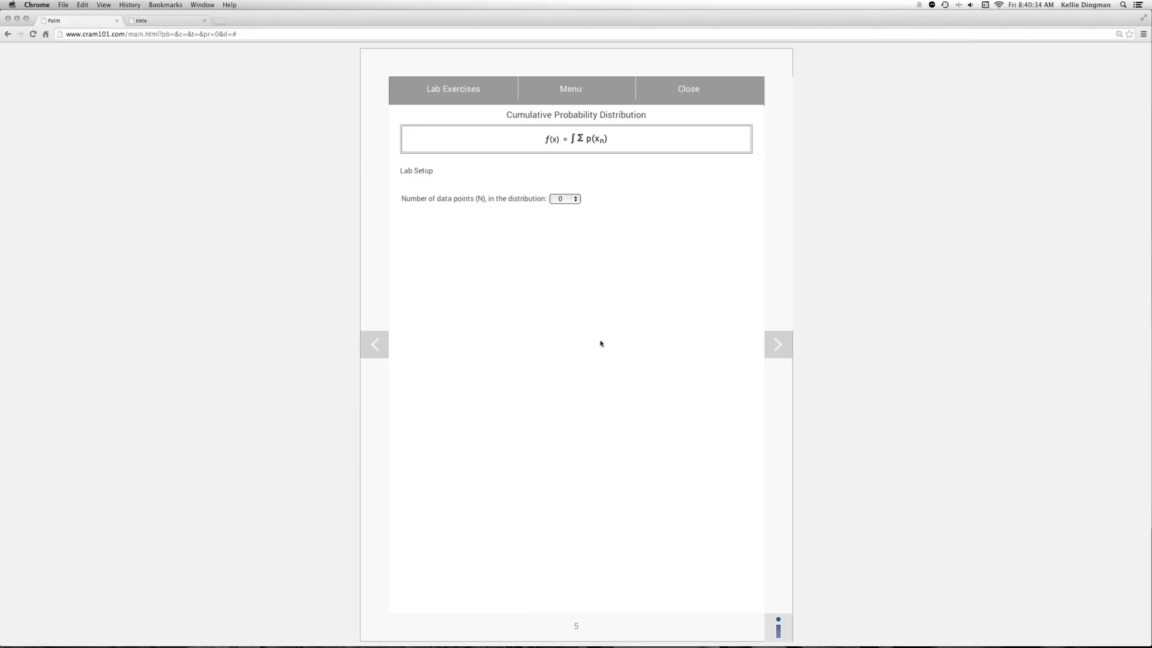
pyautogui.click(574, 201)
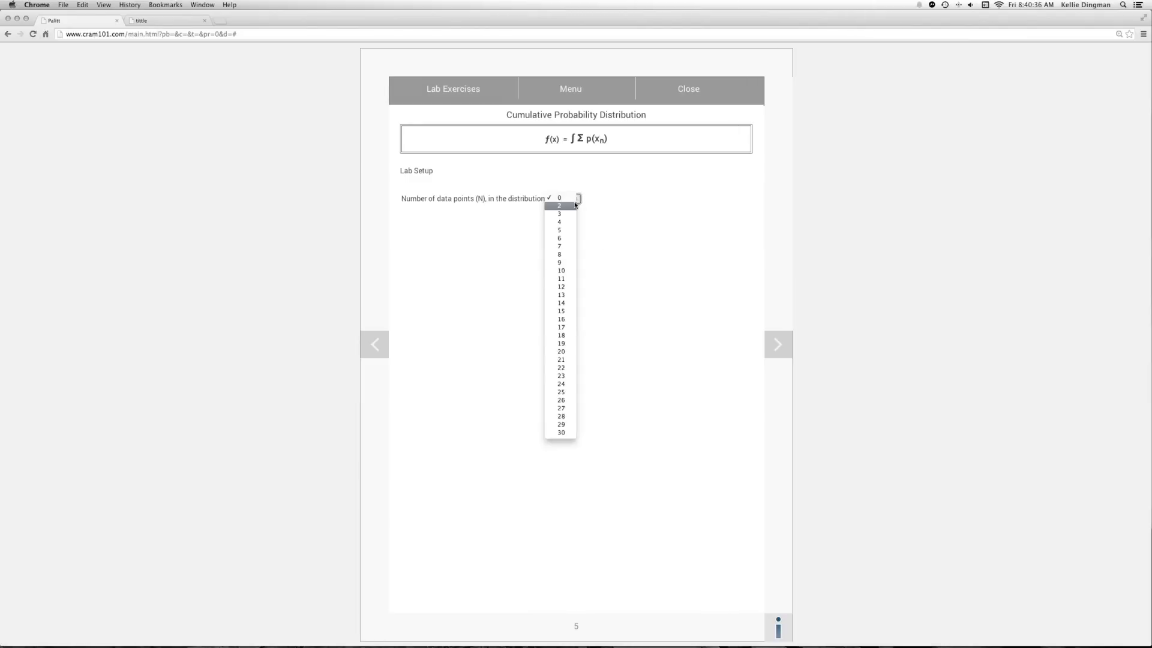
pyautogui.click(562, 270)
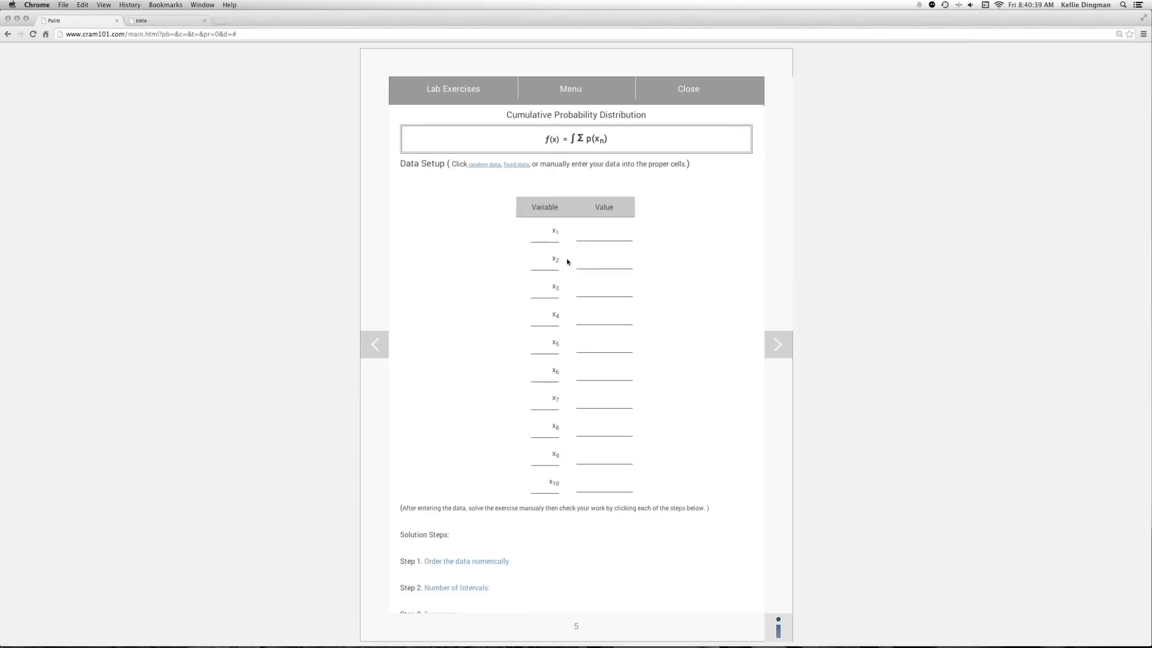
pyautogui.click(608, 233)
# Enter the first five values: 94, 75, 36, 73 and 42
pyautogui.write('94')
pyautogui.press('Tab')
pyautogui.write('75')
pyautogui.press('Tab')
pyautogui.write('36')
pyautogui.press('Tab')
pyautogui.write('73')
pyautogui.press('Tab')
pyautogui.write('42')
pyautogui.press('Tab')
# Enter the remaining values x6–x10: 39, 95, 84, 22 and 30
pyautogui.write('39')
pyautogui.press('Tab')
pyautogui.write('95')
pyautogui.press('Tab')
pyautogui.write('84')
pyautogui.press('Tab')
pyautogui.write('22')
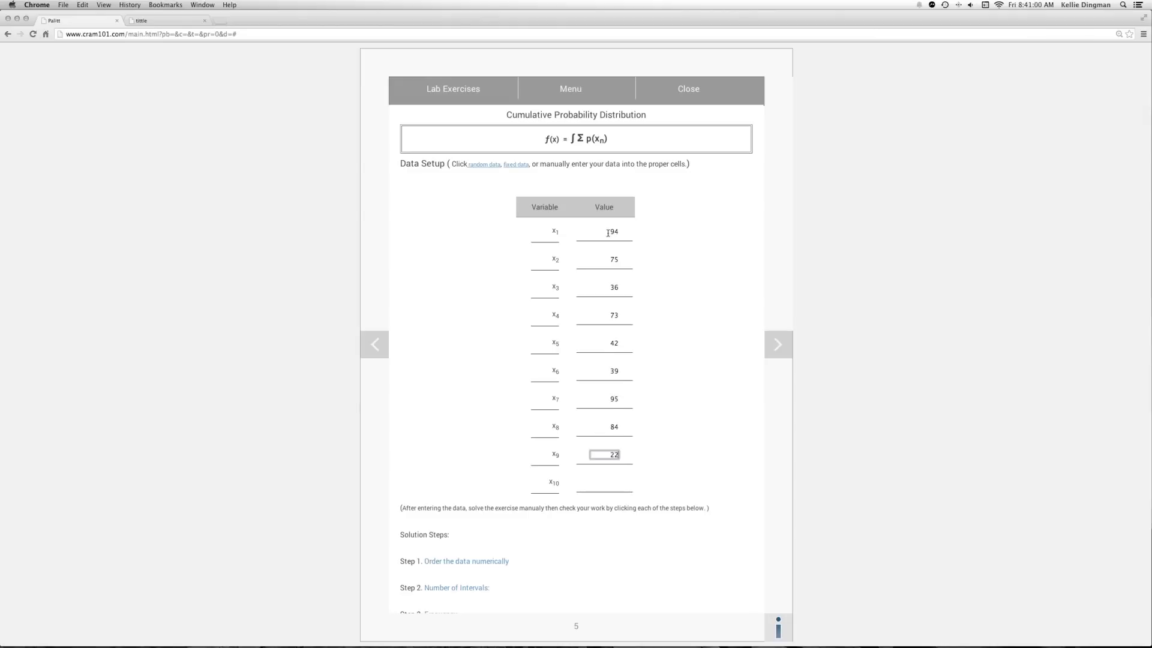
pyautogui.press('Tab')
pyautogui.write('30')
pyautogui.press('Tab')
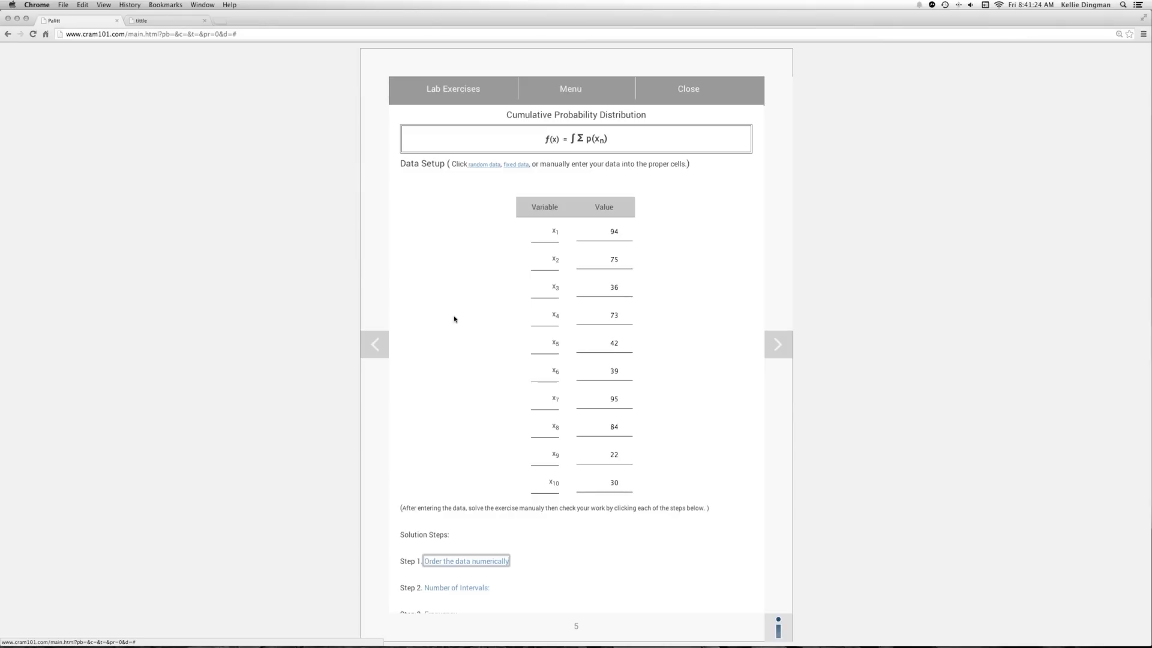
# Order the ten values numerically: 22, 30, 36, 39, 42, 73, 75, 84, 94, 95
pyautogui.scroll(-3, 455, 337)
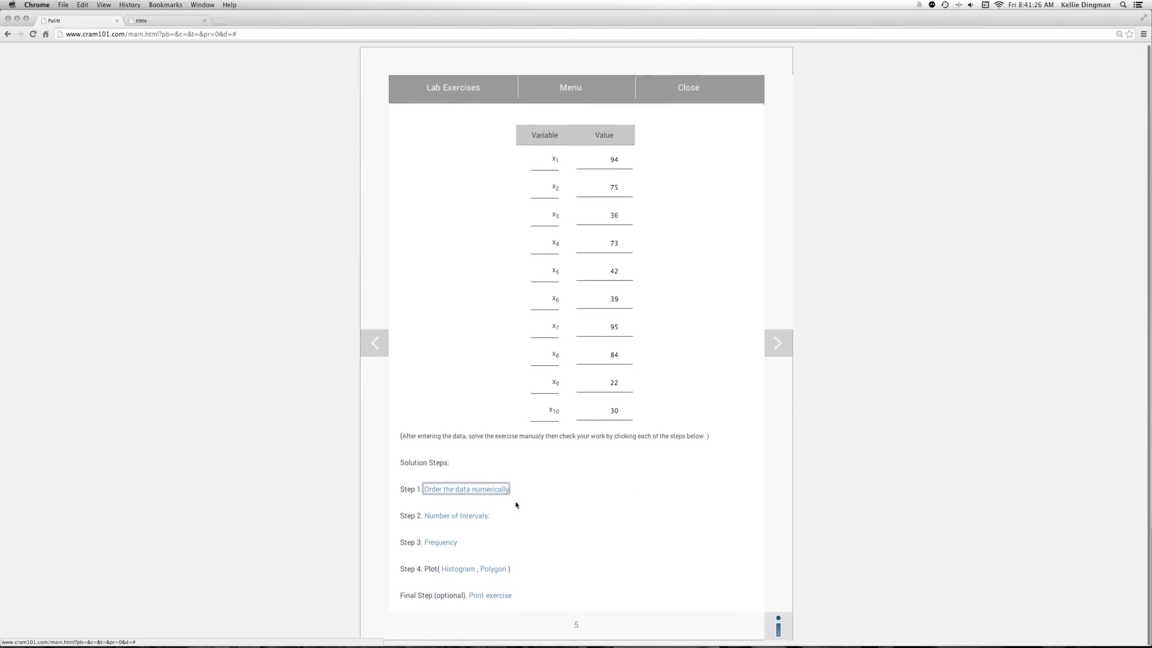
pyautogui.click(474, 491)
pyautogui.scroll(-5, 476, 516)
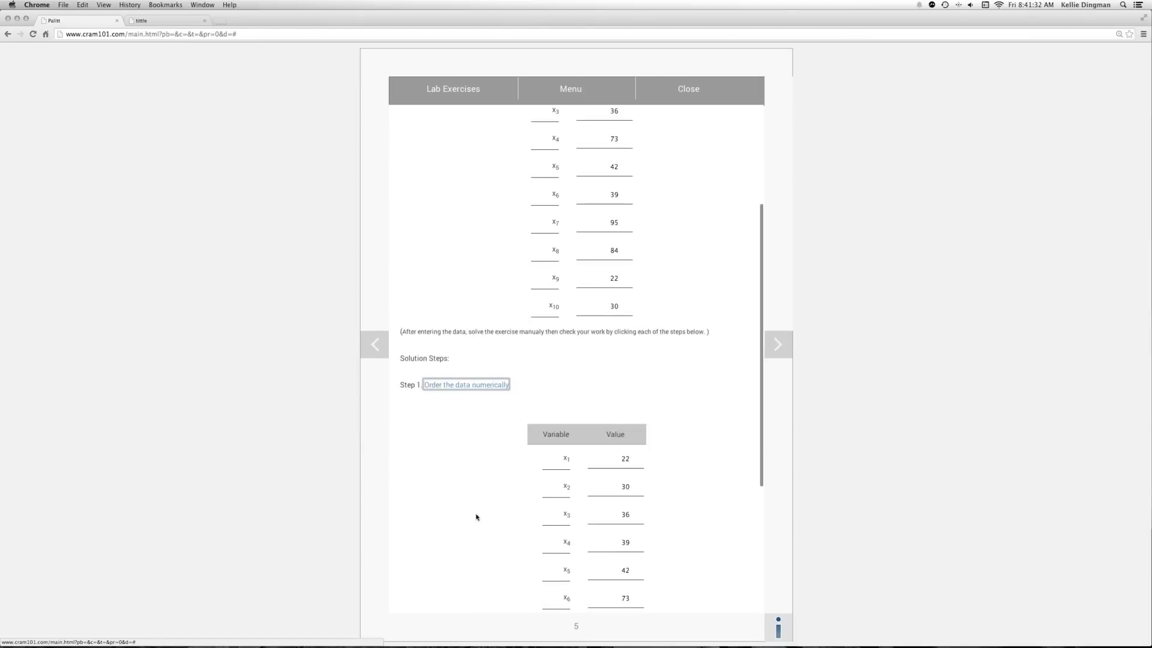
pyautogui.scroll(-4, 476, 516)
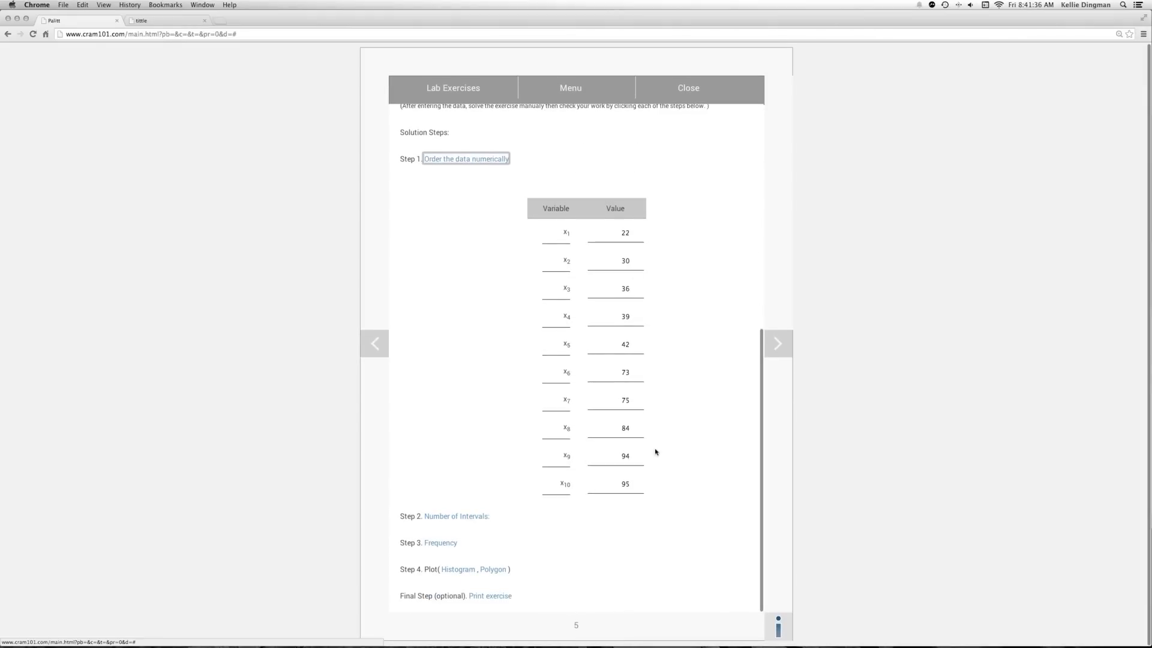
pyautogui.scroll(-1, 481, 388)
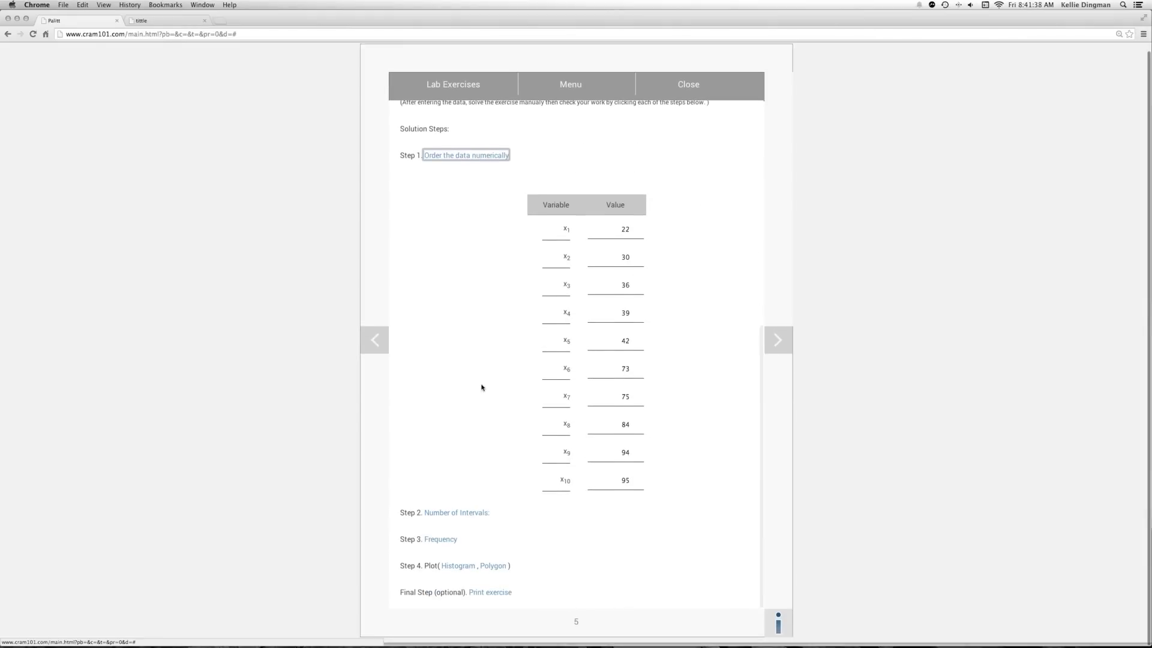
pyautogui.click(463, 517)
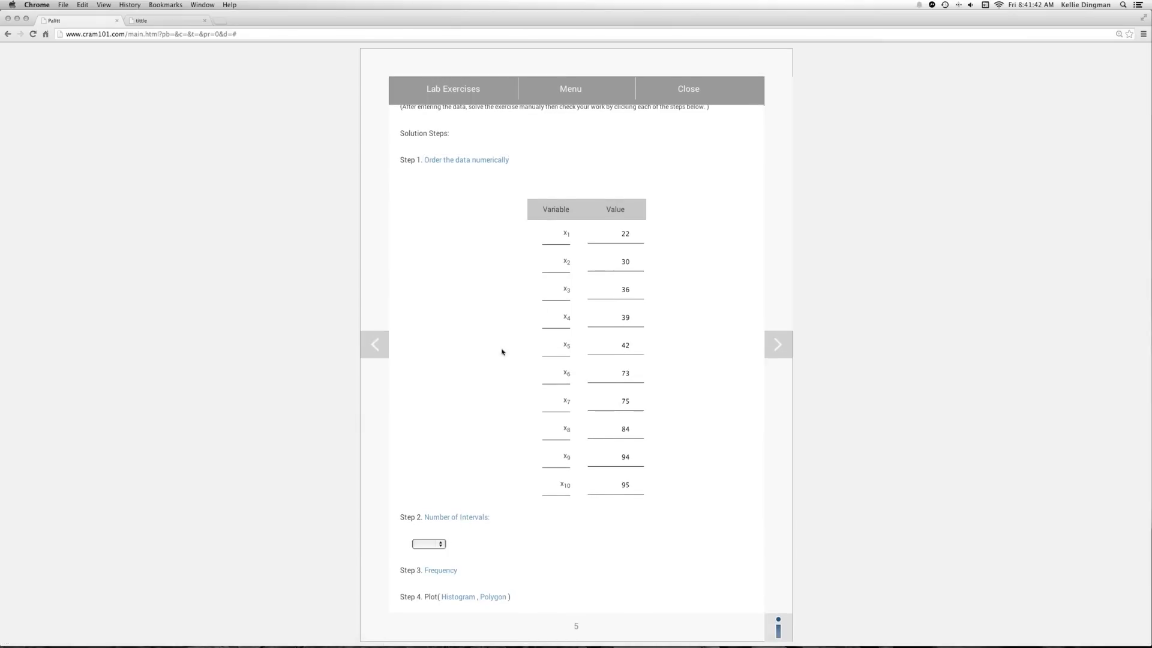
# Choose 5 intervals, producing size-15 intervals from 21.5–36.5 through 81.5–96.5
pyautogui.click(442, 545)
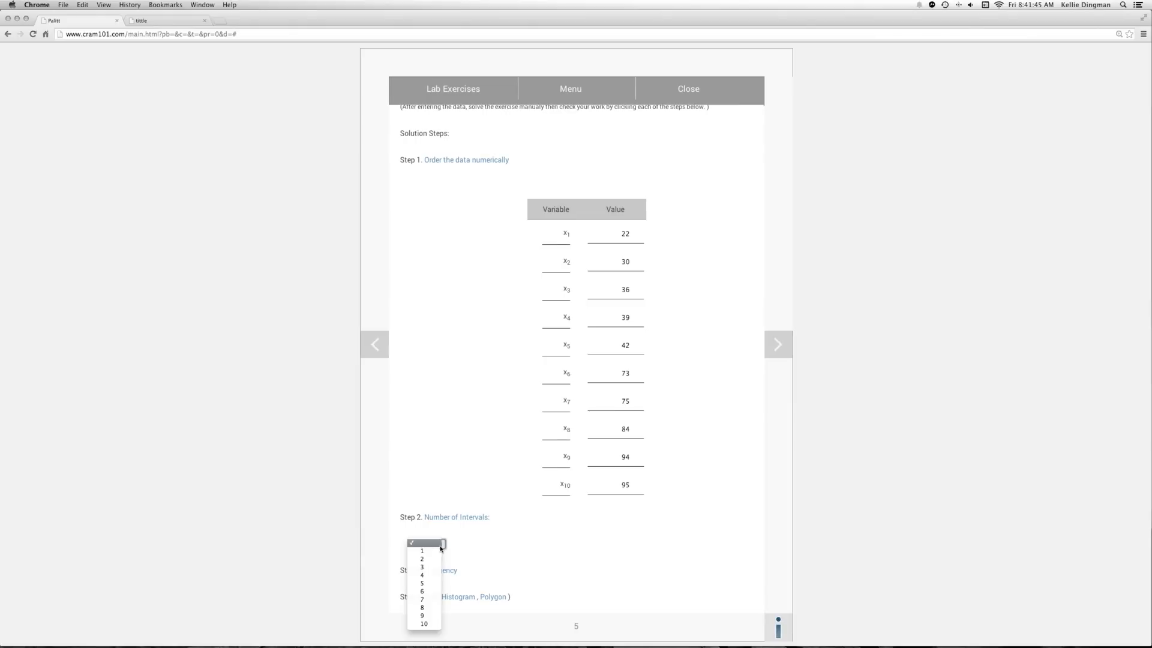
pyautogui.click(424, 584)
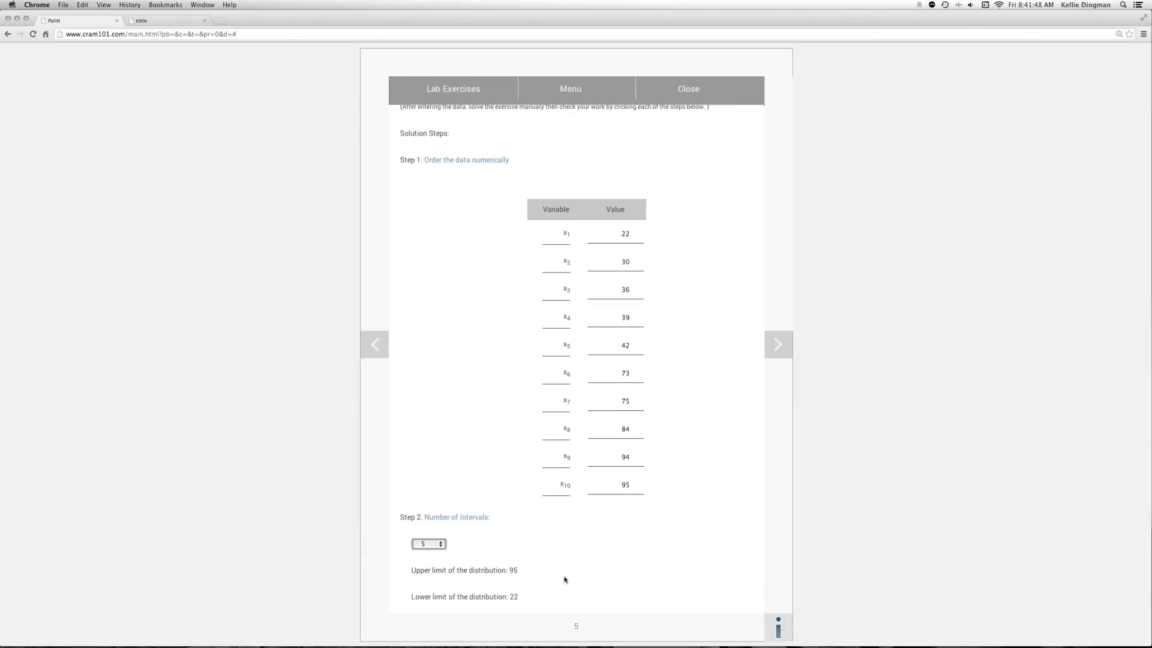
pyautogui.scroll(-5, 563, 579)
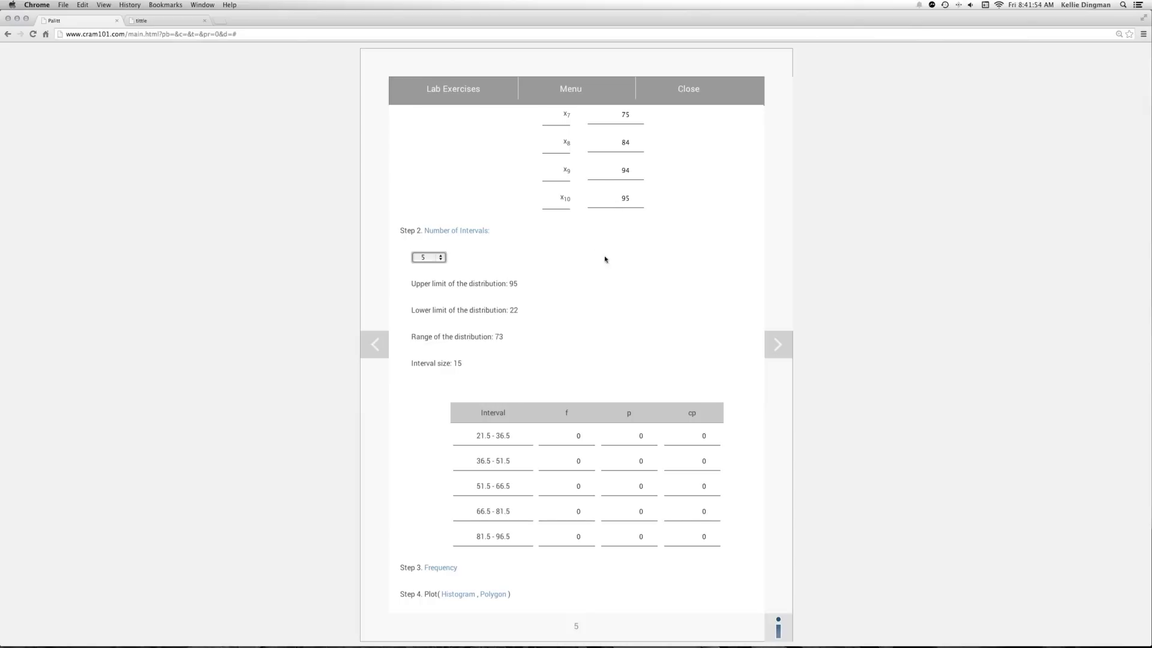
pyautogui.scroll(4, 586, 355)
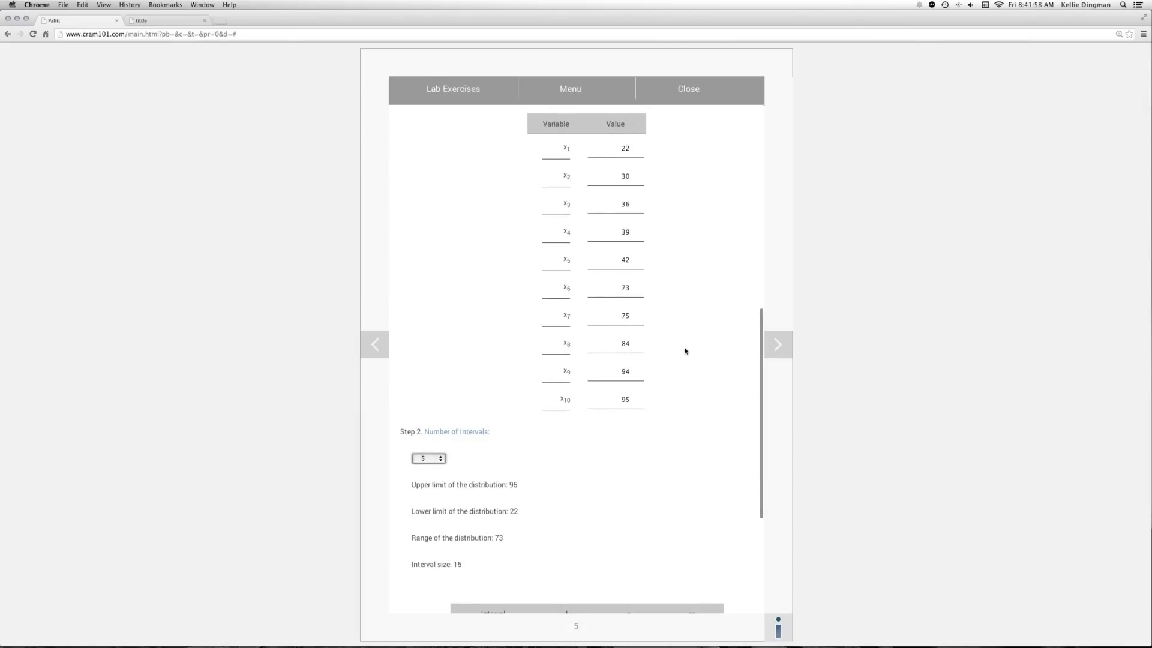
pyautogui.scroll(-2, 685, 351)
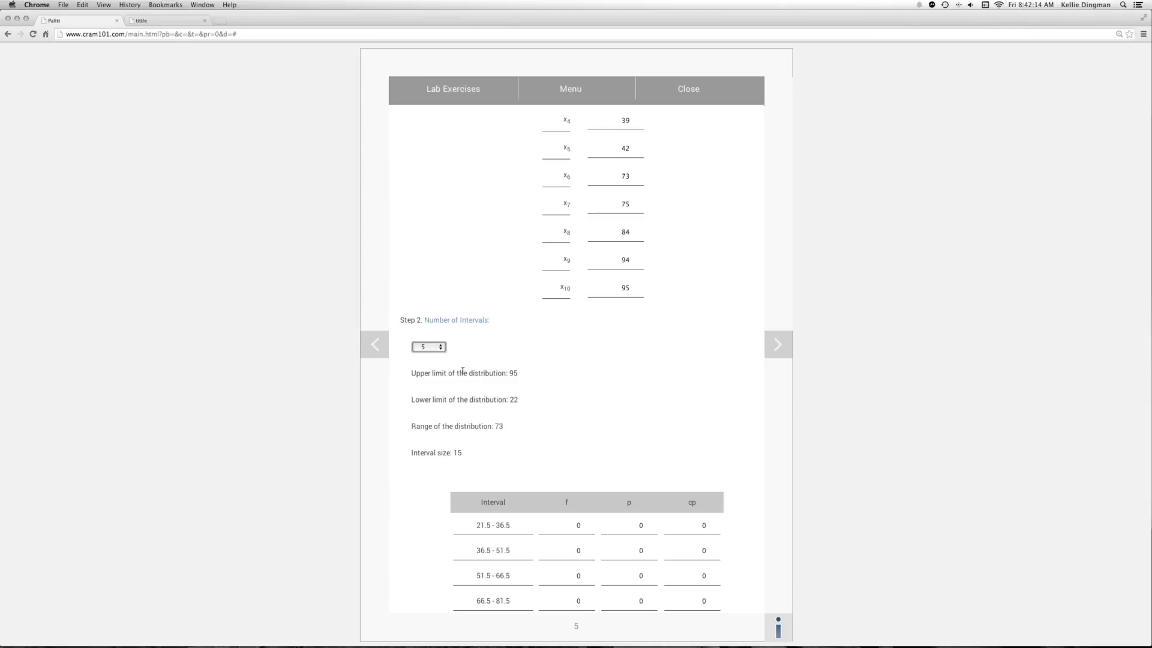
pyautogui.scroll(-1, 535, 452)
pyautogui.scroll(-5, 535, 453)
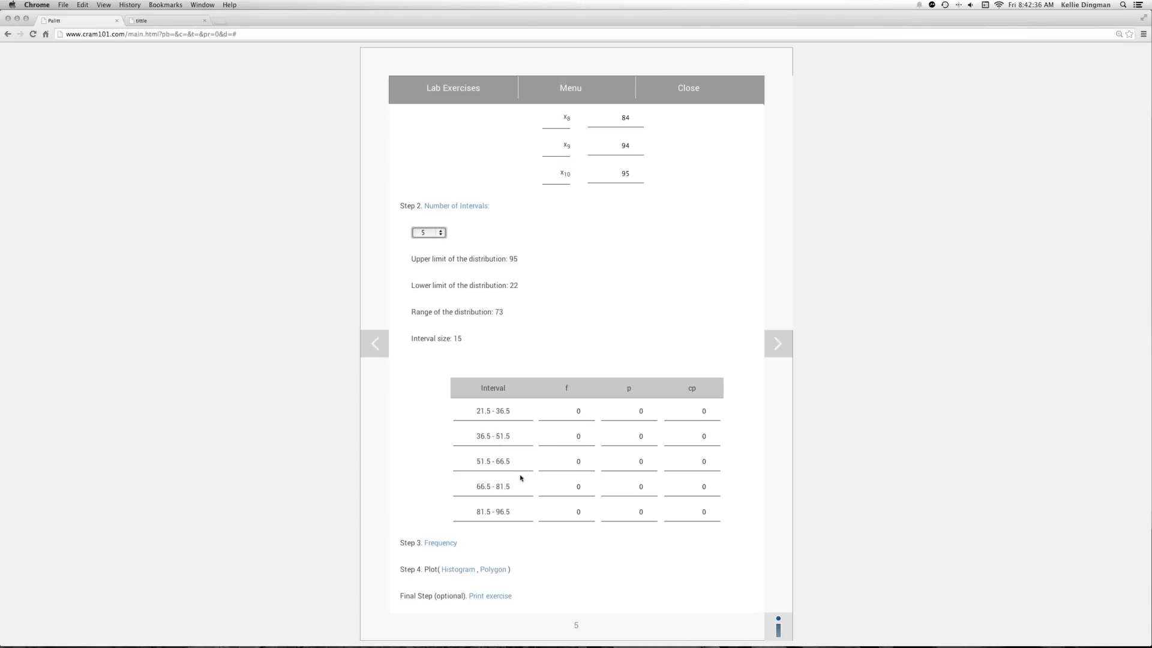
# Compute frequencies 3, 2, 1, 1, 3 with probabilities and cumulative probabilities reaching 1
pyautogui.click(434, 544)
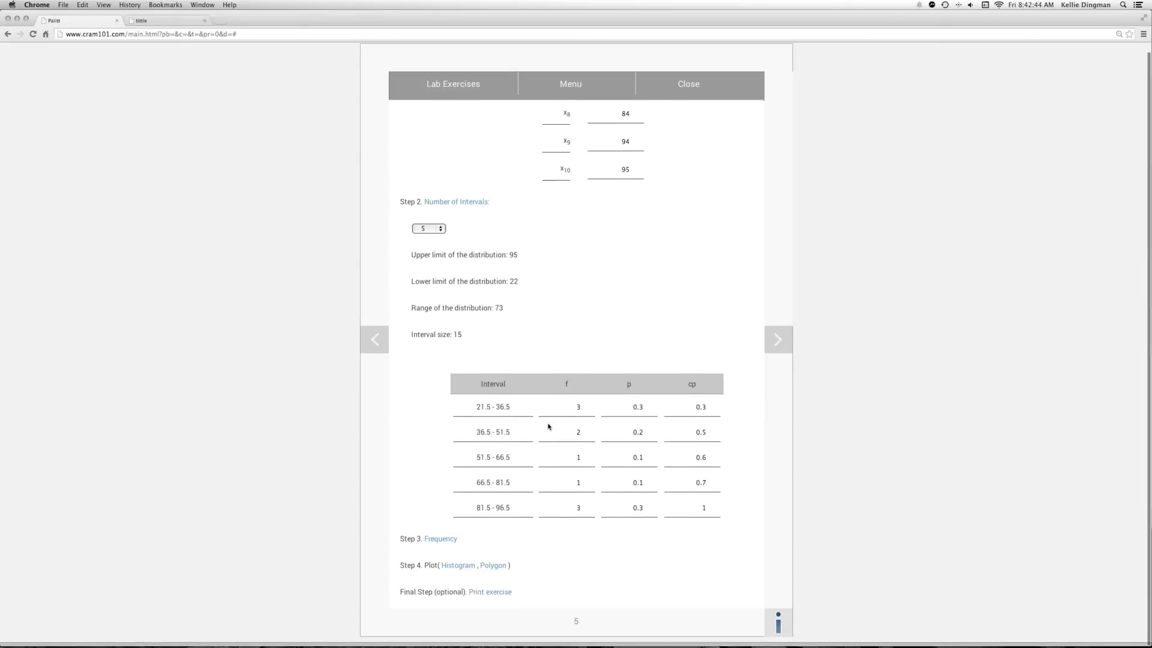
pyautogui.scroll(5, 549, 426)
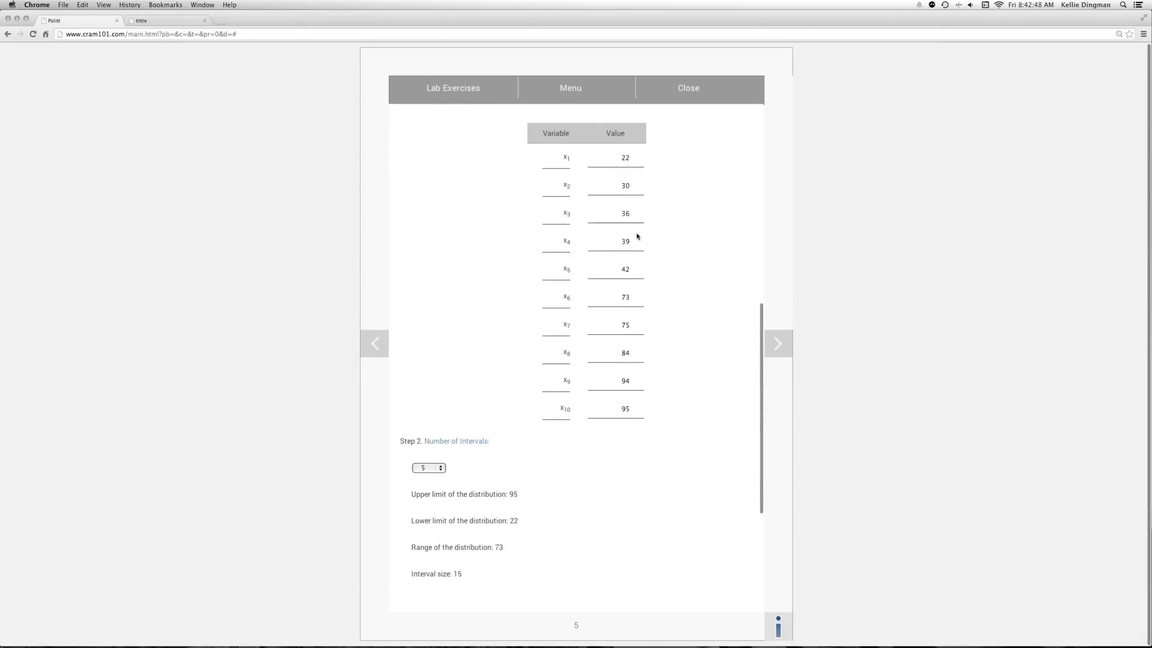
pyautogui.scroll(-3, 641, 270)
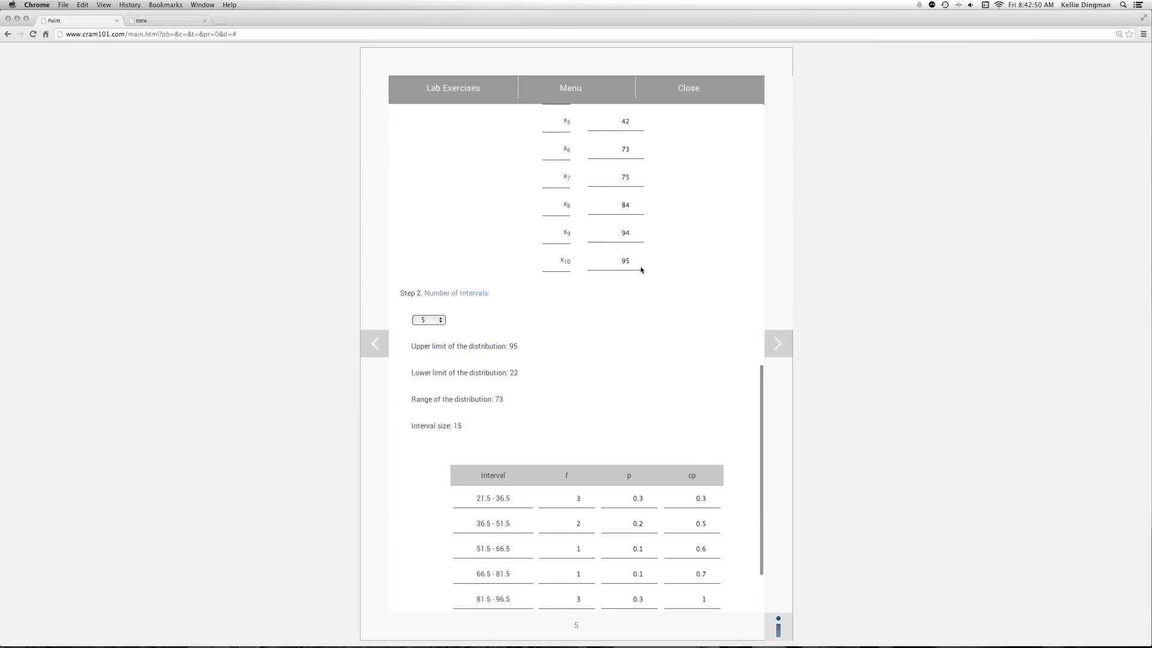
pyautogui.scroll(-2, 641, 270)
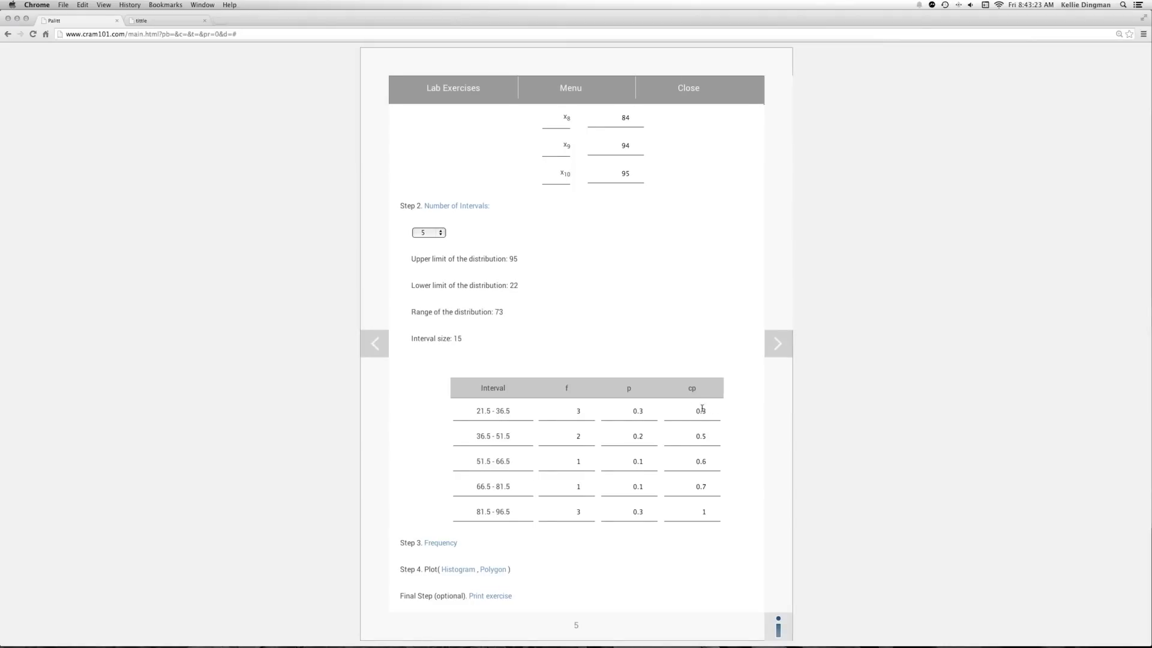
pyautogui.scroll(1, 690, 407)
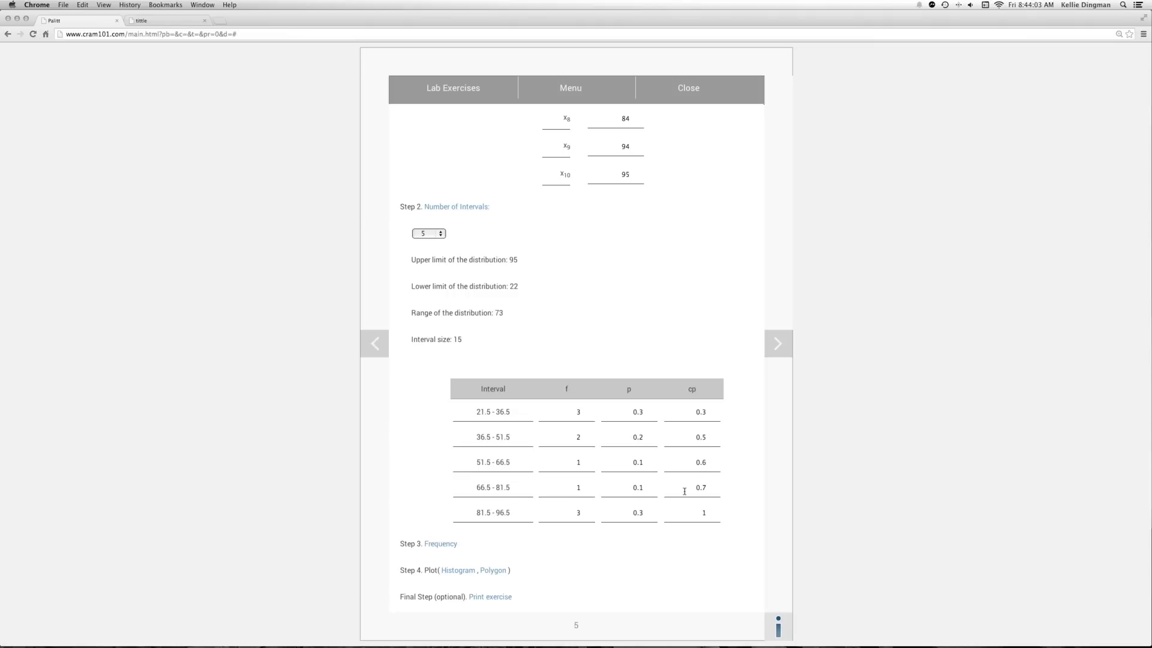
pyautogui.click(490, 573)
# Scroll down to view the polygon chart climbing to cumulative probability 1
pyautogui.scroll(-5, 514, 571)
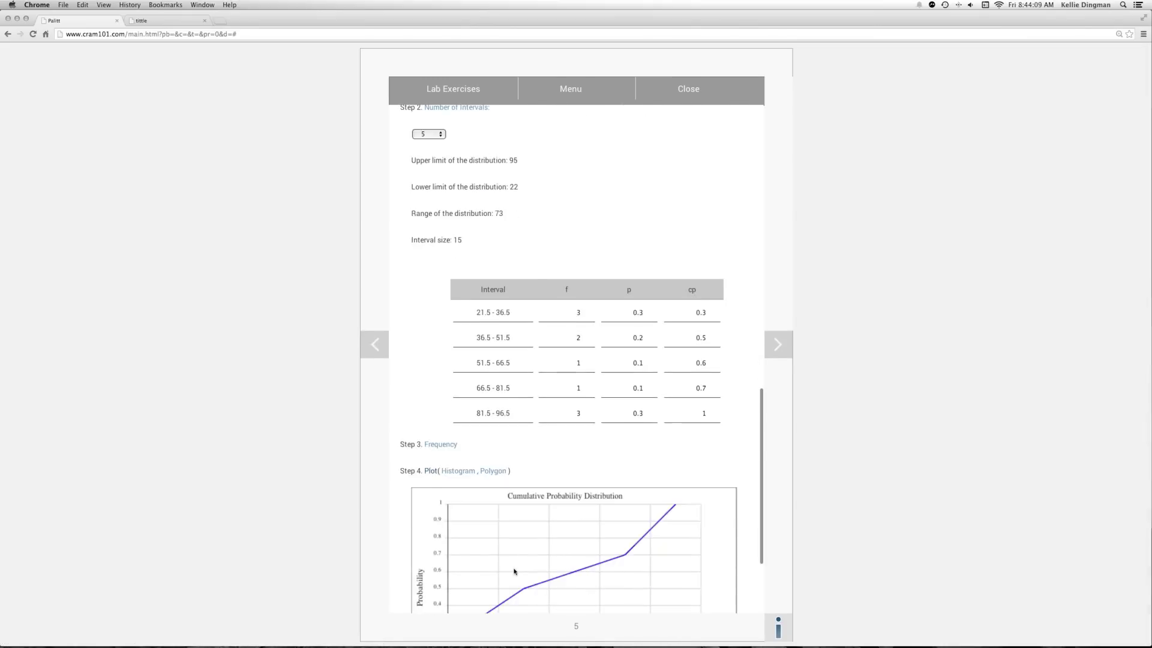